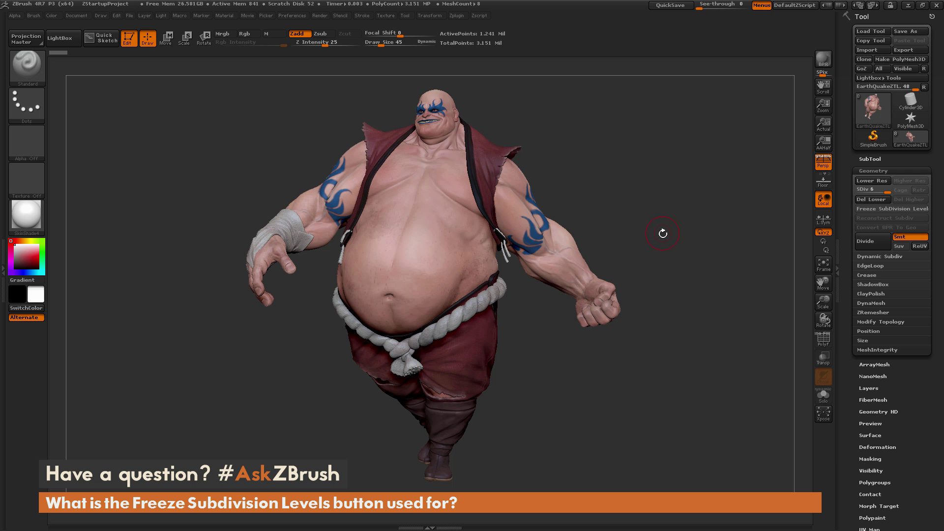
# Step: Orbit the tattooed fighter model to look it over from several angles
pyautogui.moveTo(672, 230)
pyautogui.mouseDown()
pyautogui.moveTo(619, 232)
pyautogui.moveTo(683, 235)
pyautogui.moveTo(674, 236)
pyautogui.mouseUp()
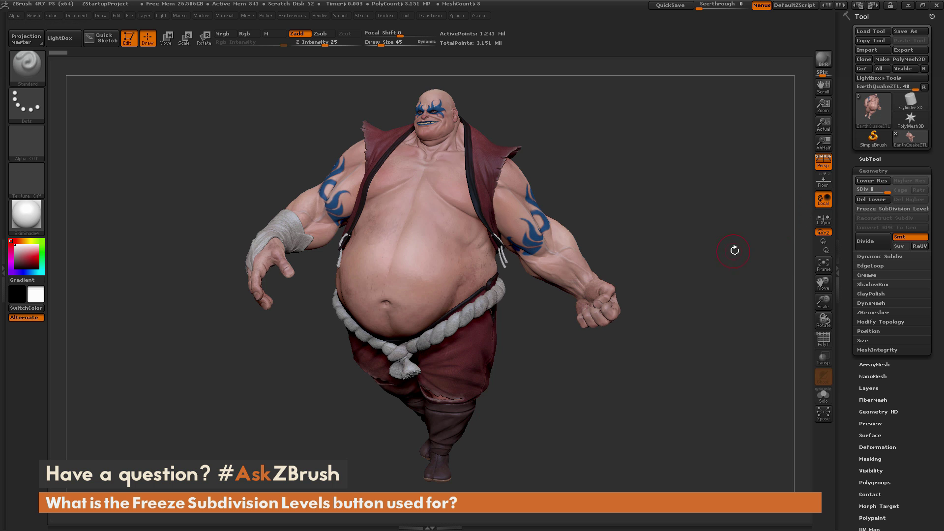
pyautogui.moveTo(735, 251); pyautogui.dragTo(837, 198)
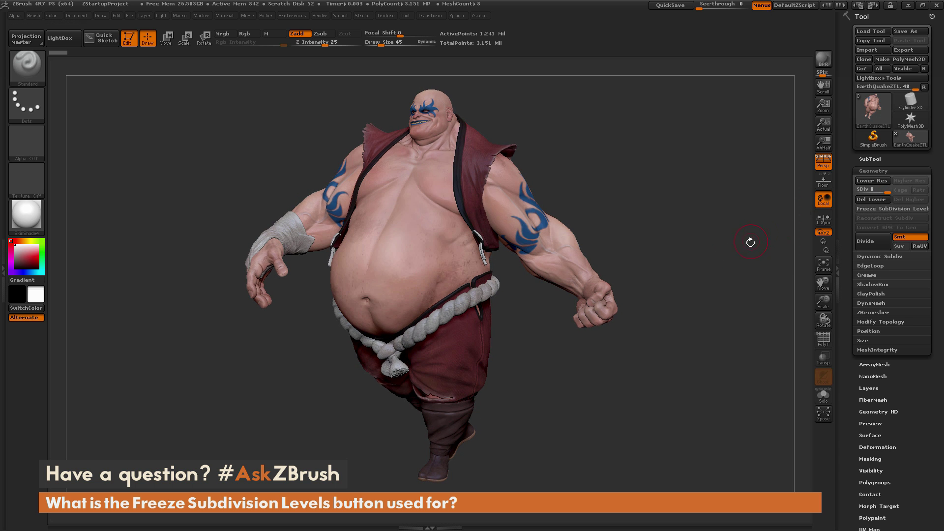
pyautogui.moveTo(744, 246); pyautogui.dragTo(666, 231)
# Step: Carve a diagonal belly groove with Dam_Standard, then drop the model to SDiv 1
pyautogui.press('b')
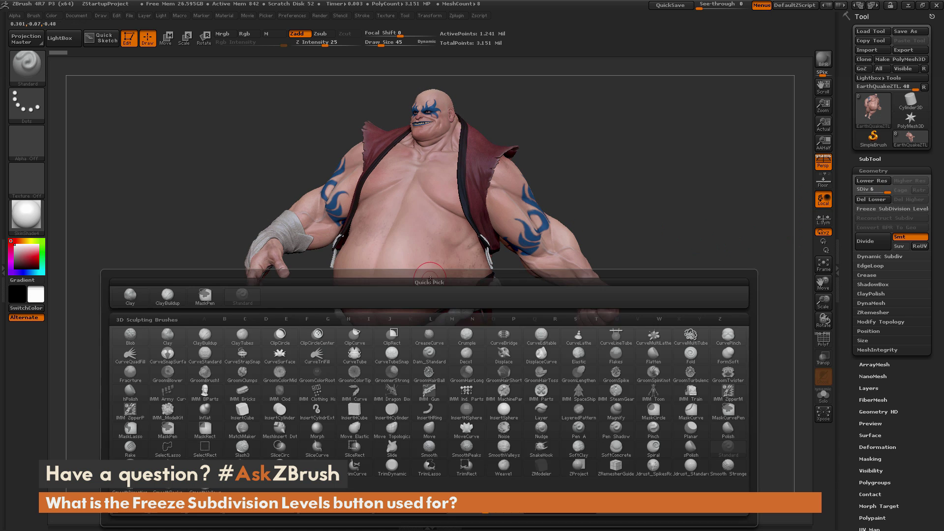
pyautogui.press('d')
pyautogui.press('s')
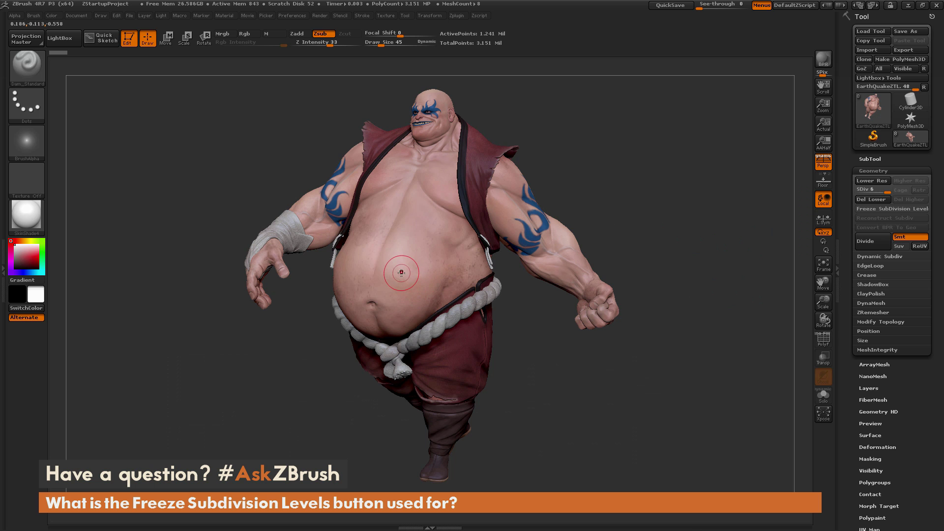
pyautogui.moveTo(404, 273)
pyautogui.mouseDown()
pyautogui.moveTo(442, 296)
pyautogui.moveTo(447, 265)
pyautogui.mouseUp()
pyautogui.keyDown('alt'); pyautogui.moveTo(604, 206); pyautogui.dragTo(624, 245); pyautogui.keyUp('alt')
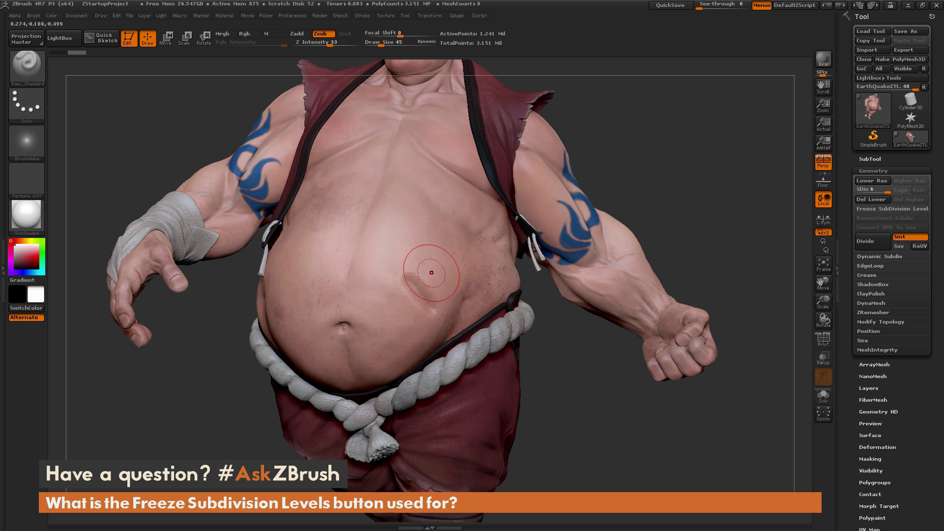
pyautogui.moveTo(666, 178); pyautogui.dragTo(639, 182)
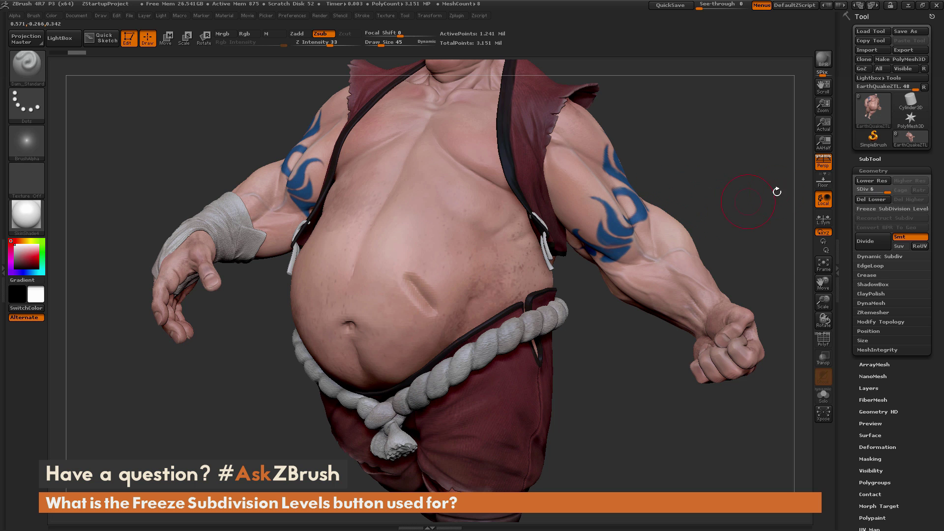
pyautogui.moveTo(858, 191); pyautogui.dragTo(844, 207)
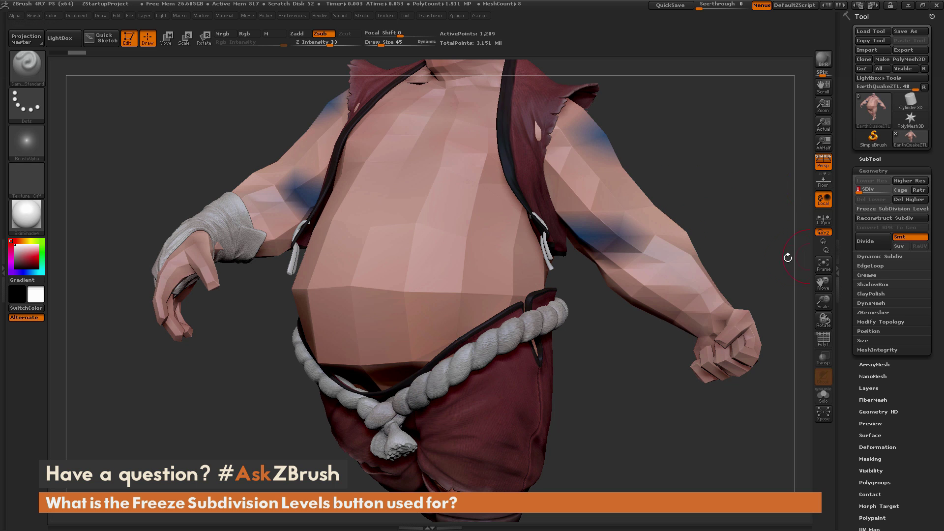
# Step: Turn on PolyF, switch to ZModeler, and attempt an edge loop across the belly, which is refused
pyautogui.click(823, 340)
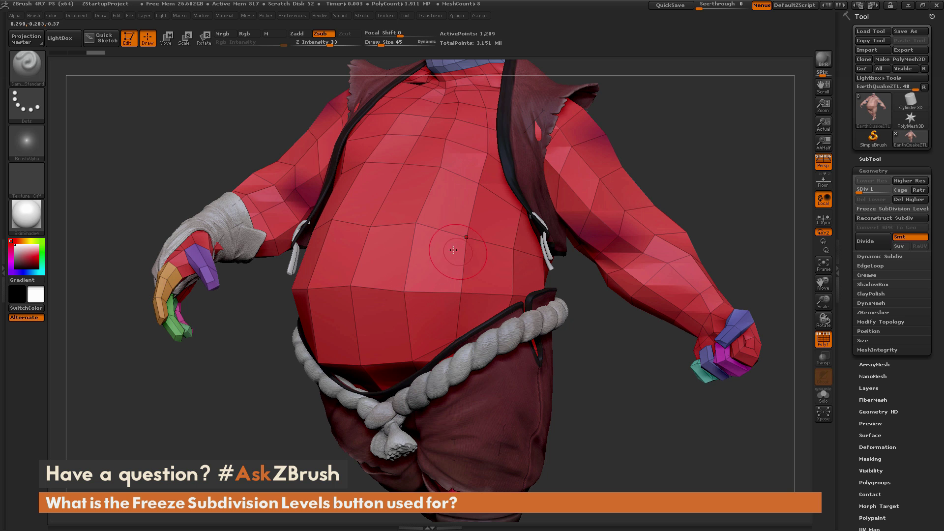
pyautogui.press('b')
pyautogui.press('m')
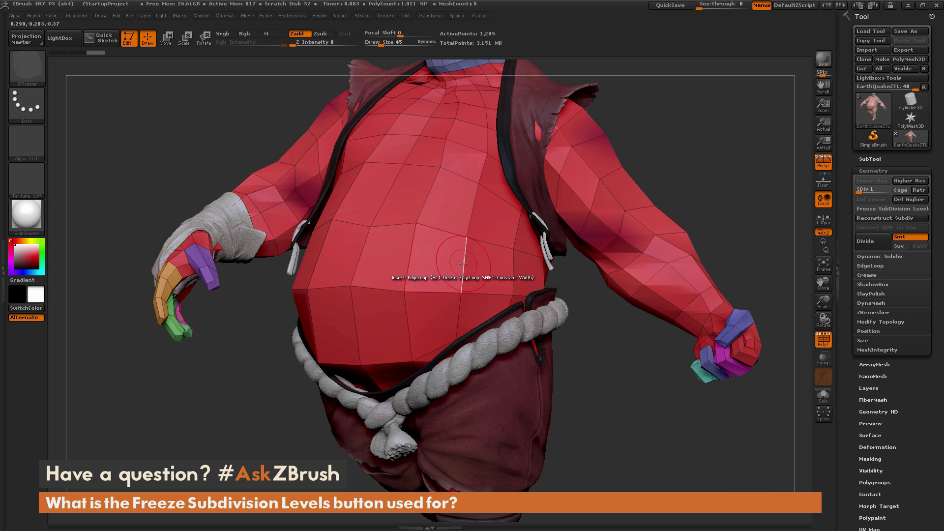
pyautogui.click(486, 262)
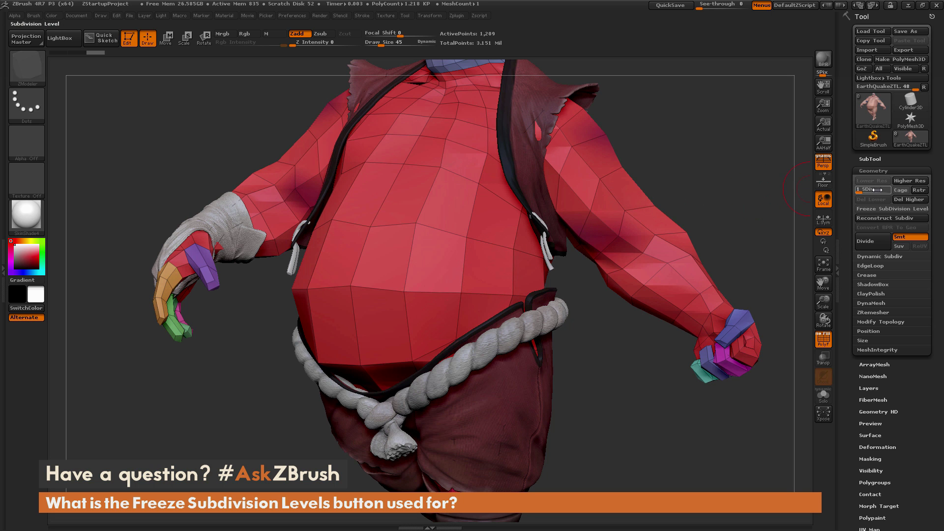
# Step: At SDiv 6, freeze subdivision levels and insert several edge loops across the belly
pyautogui.moveTo(876, 190); pyautogui.dragTo(889, 190)
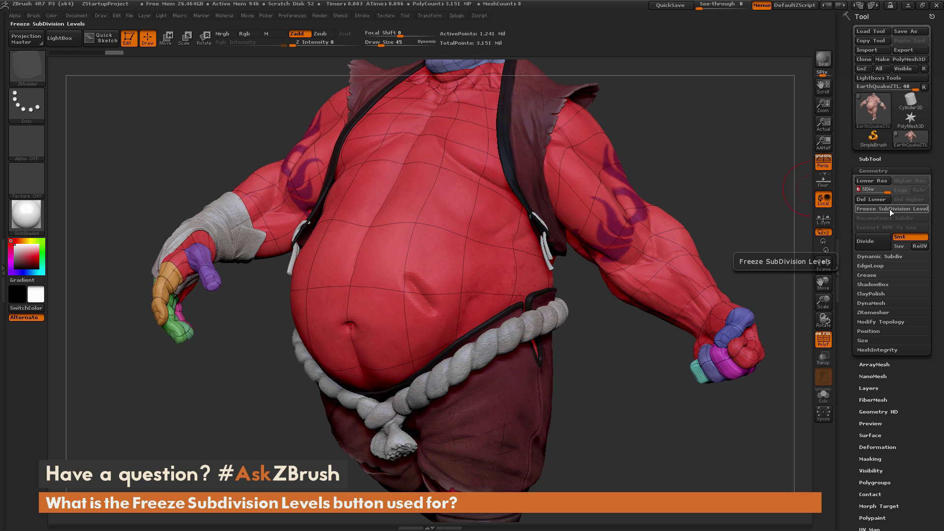
pyautogui.click(892, 209)
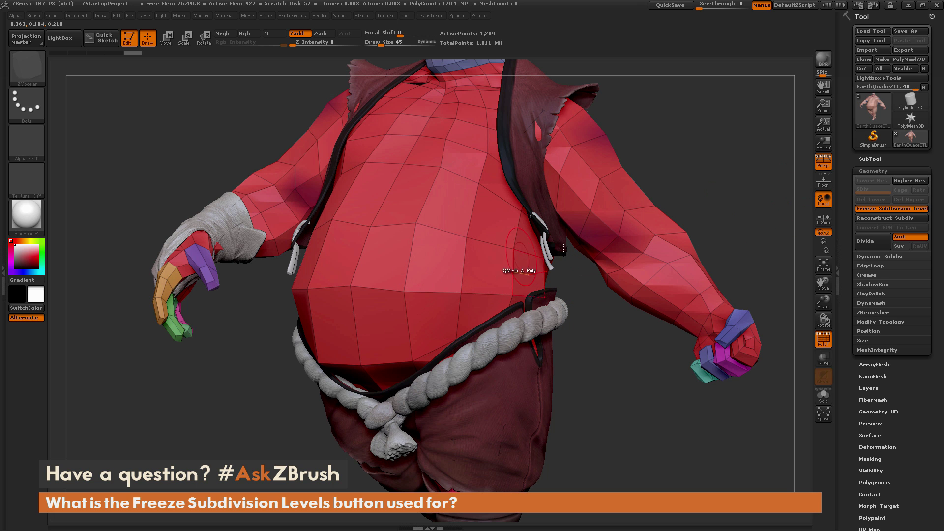
pyautogui.click(462, 263)
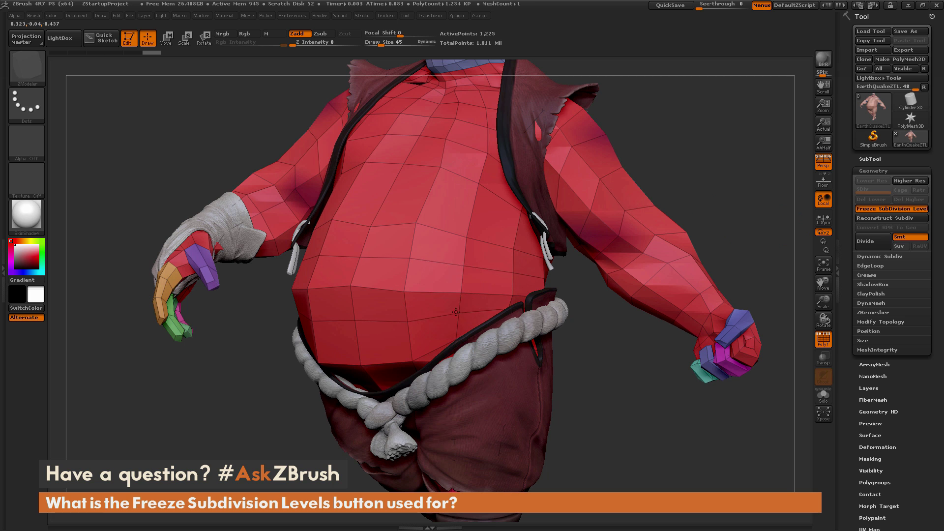
pyautogui.click(436, 302)
pyautogui.click(385, 288)
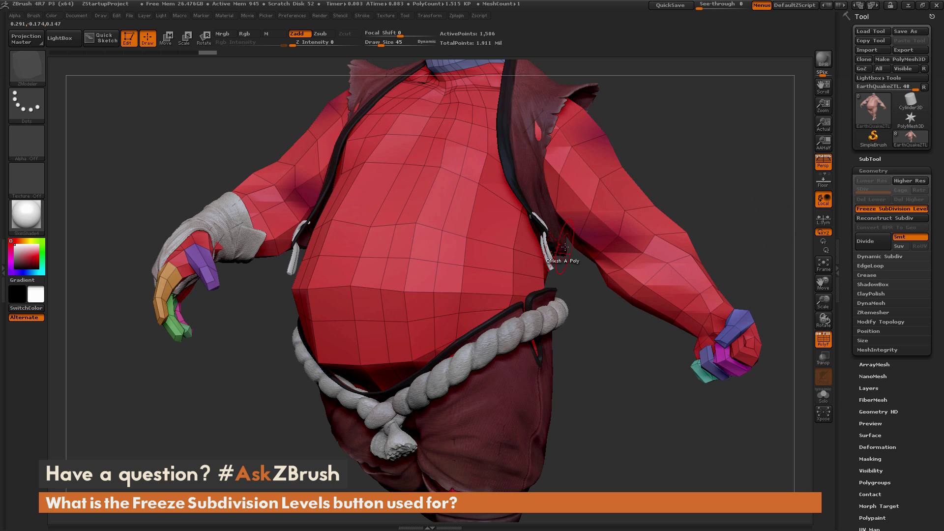
pyautogui.click(488, 269)
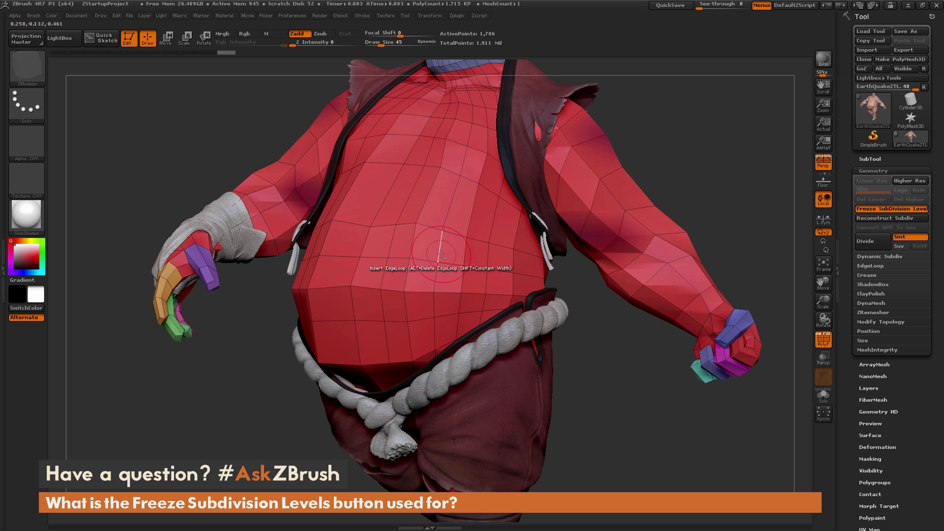
# Step: Replace an unwanted belly edge loop, then unfreeze to reproject the sculpted detail
pyautogui.keyDown('alt'); pyautogui.click(432, 275); pyautogui.keyUp('alt')
pyautogui.click(440, 259)
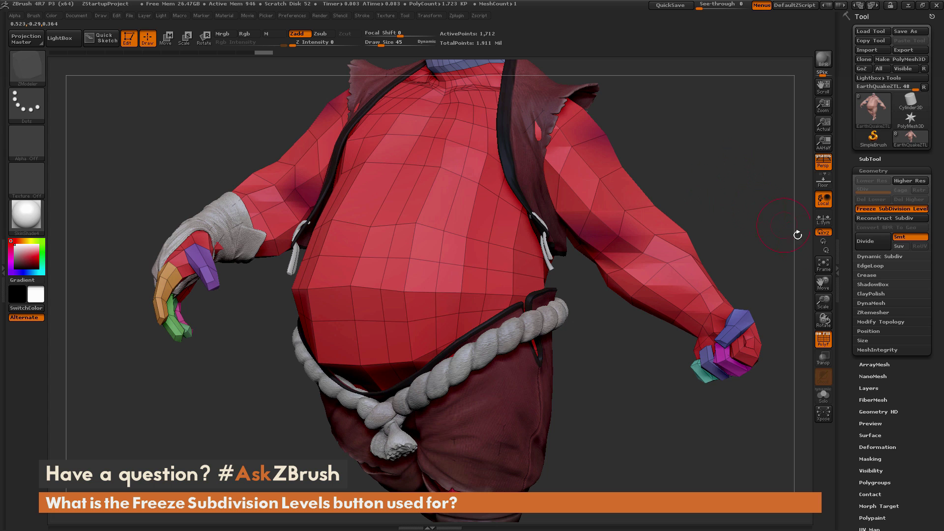
pyautogui.click(881, 208)
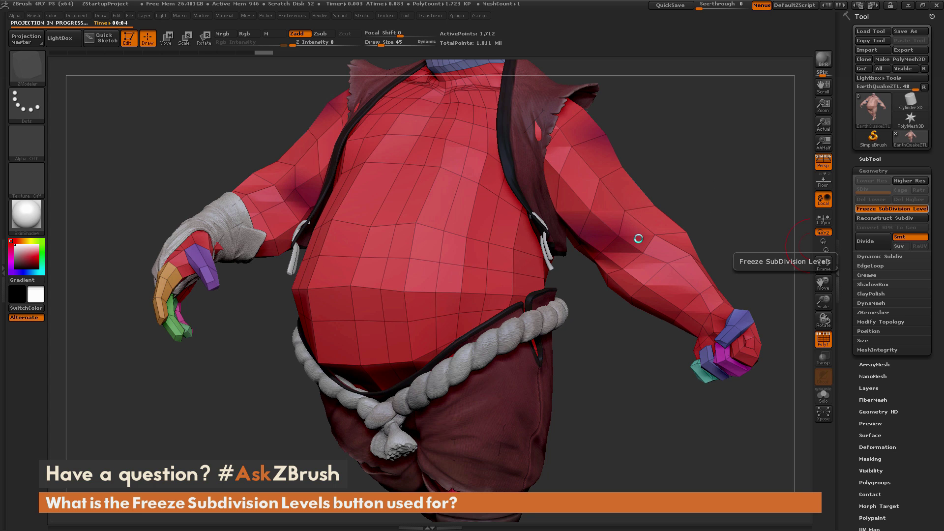
# Step: Rotate and frame the reprojected fighter, then turn off PolyF to check the belly groove
pyautogui.moveTo(703, 196)
pyautogui.mouseDown()
pyautogui.moveTo(705, 162)
pyautogui.moveTo(719, 214)
pyautogui.moveTo(719, 195)
pyautogui.mouseUp()
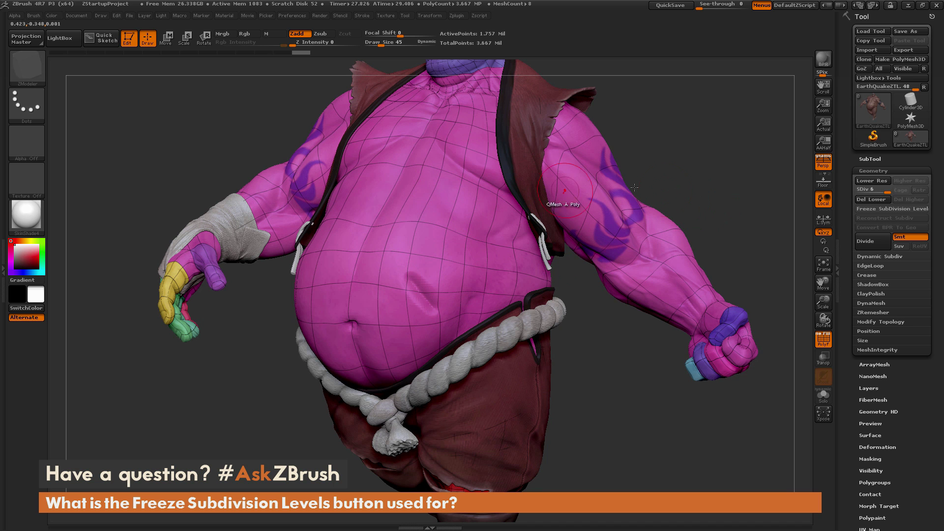
pyautogui.moveTo(728, 195)
pyautogui.keyDown('alt'); pyautogui.mouseDown()
pyautogui.moveTo(732, 202)
pyautogui.moveTo(713, 200)
pyautogui.moveTo(727, 198)
pyautogui.moveTo(715, 211)
pyautogui.moveTo(735, 226)
pyautogui.moveTo(713, 234)
pyautogui.moveTo(676, 209)
pyautogui.moveTo(685, 213)
pyautogui.mouseUp(); pyautogui.keyUp('alt')
pyautogui.hotkey('shift', 'f')
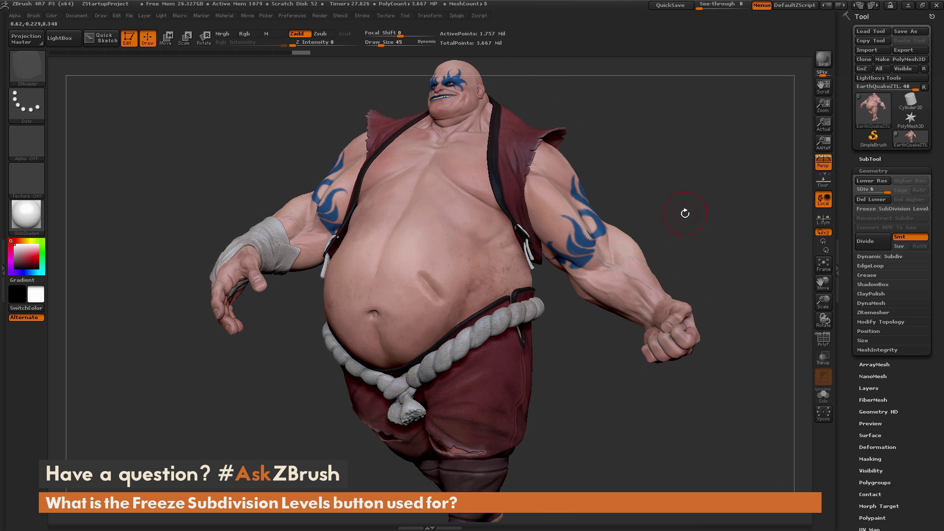
# Step: Carve a second Dam_Standard groove beside the first on the belly, then frame the model
pyautogui.press('b')
pyautogui.press('d')
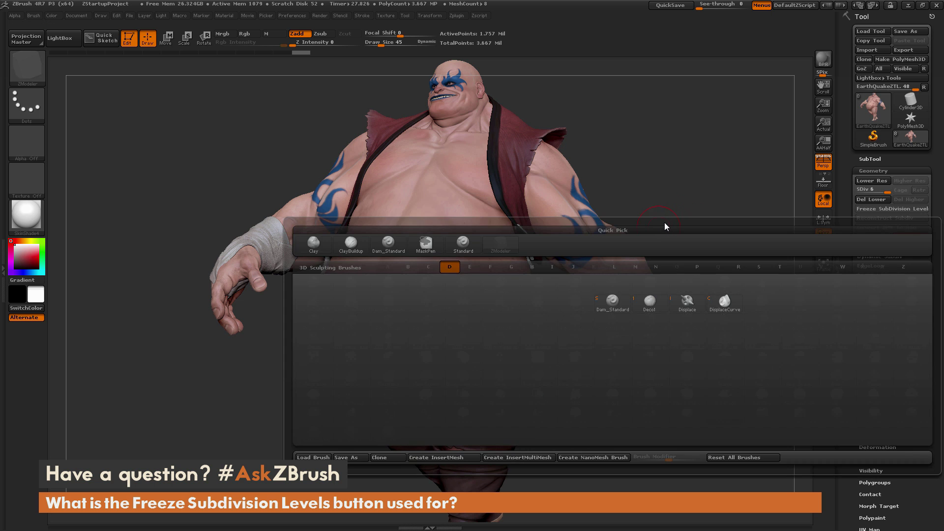
pyautogui.press('s')
pyautogui.keyDown('alt'); pyautogui.moveTo(672, 186); pyautogui.dragTo(678, 230); pyautogui.keyUp('alt')
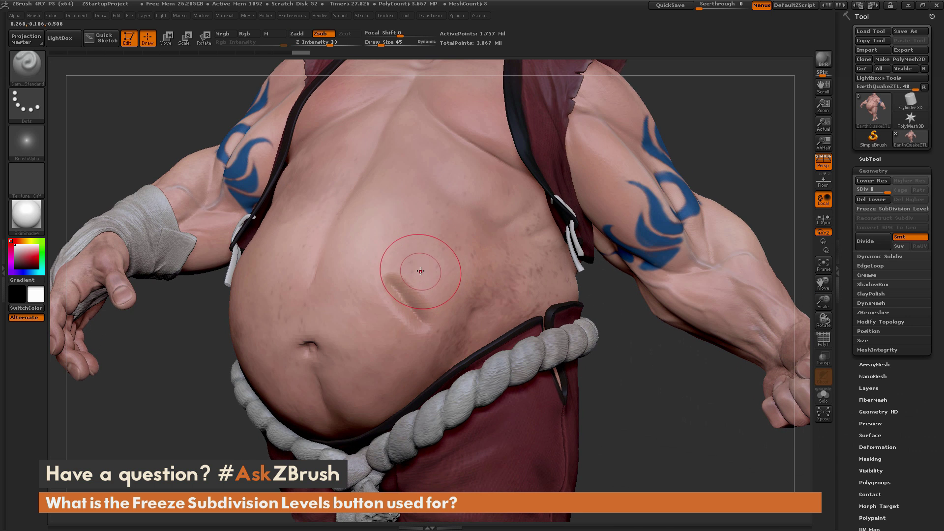
pyautogui.moveTo(419, 263); pyautogui.dragTo(449, 315)
pyautogui.moveTo(147, 148); pyautogui.dragTo(421, 271)
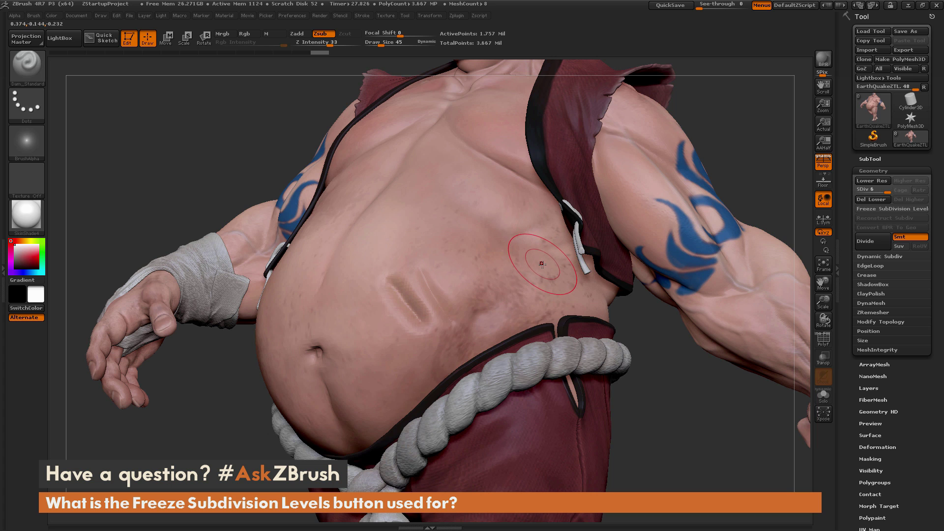
pyautogui.press('f')
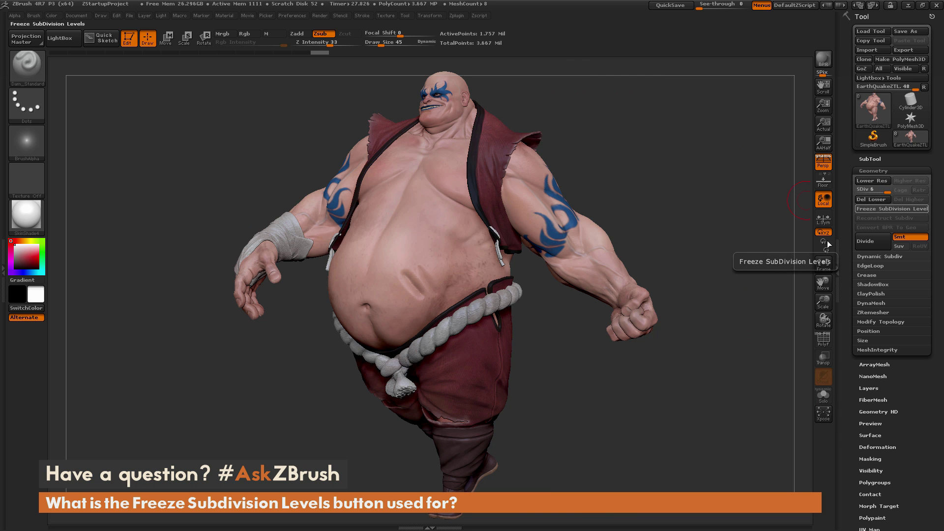
# Step: Freeze subdivisions, DynaMesh the base mesh at resolution 128, then unfreeze to rebuild 5.148 million points
pyautogui.click(885, 208)
pyautogui.click(874, 303)
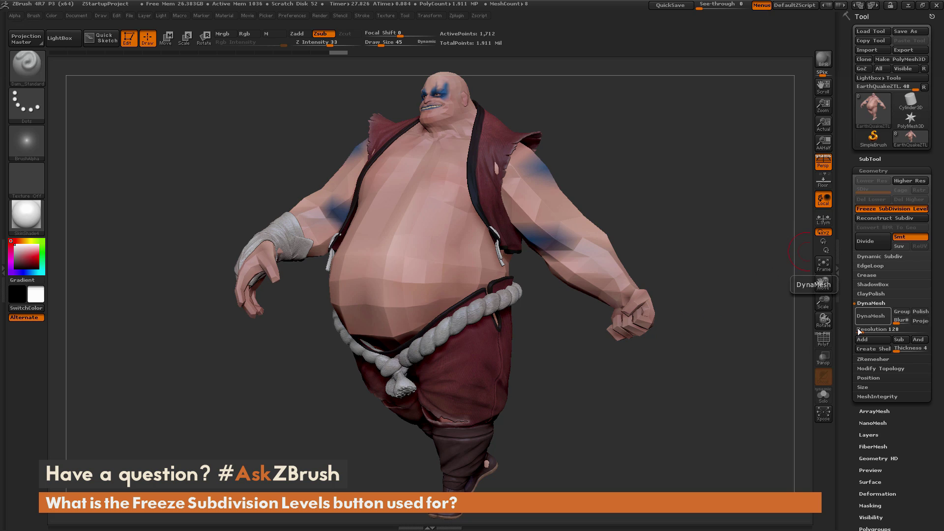
pyautogui.click(866, 317)
pyautogui.hotkey('shift', 'f')
pyautogui.moveTo(729, 324); pyautogui.dragTo(754, 265)
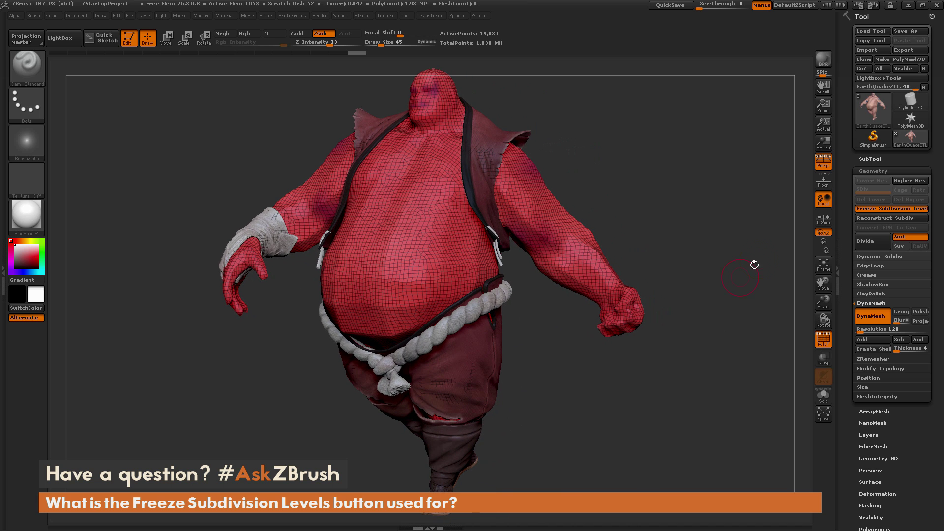
pyautogui.click(856, 218)
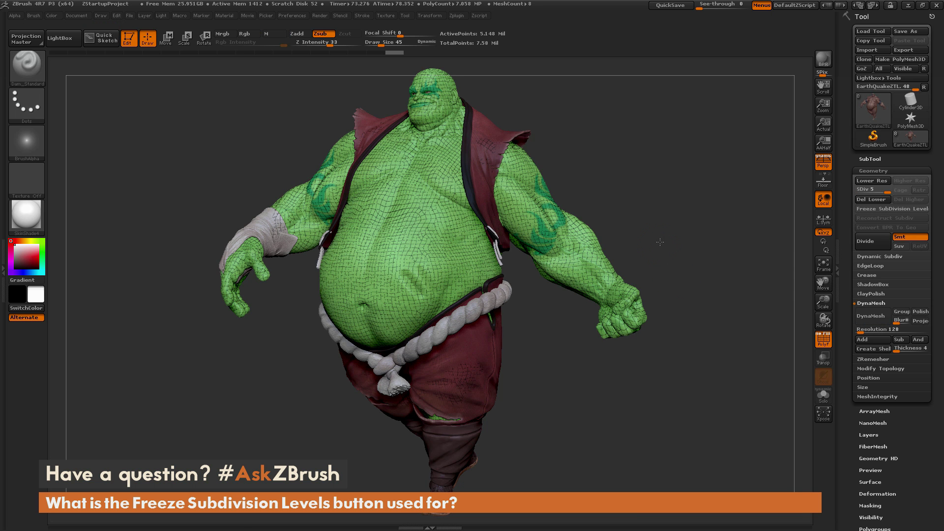
# Step: Hide PolyF and step SDiv from 5 down to 1 and back to 5, inspecting the detail
pyautogui.moveTo(668, 258); pyautogui.dragTo(726, 260)
pyautogui.hotkey('shift', 'f')
pyautogui.moveTo(681, 294); pyautogui.dragTo(725, 290)
pyautogui.moveTo(885, 190); pyautogui.dragTo(865, 190)
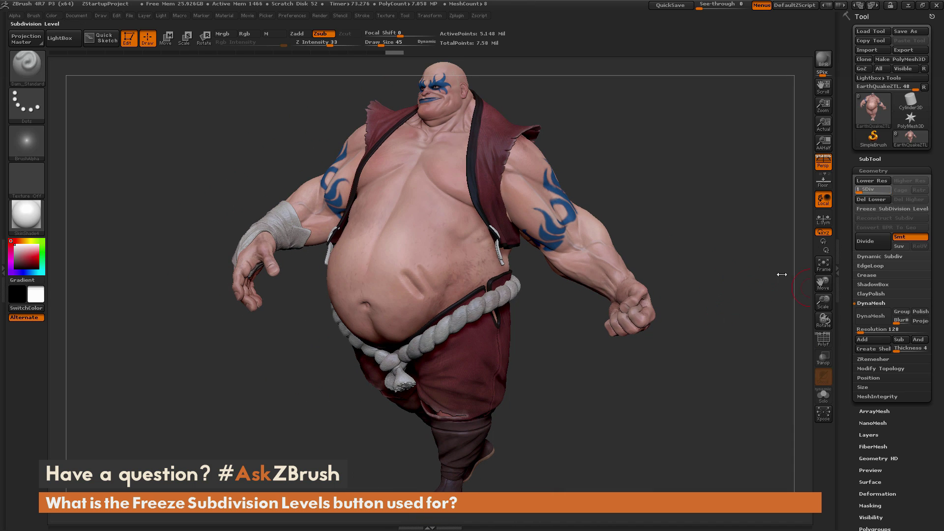
pyautogui.click(824, 339)
pyautogui.moveTo(702, 314)
pyautogui.mouseDown()
pyautogui.moveTo(733, 311)
pyautogui.moveTo(699, 314)
pyautogui.mouseUp()
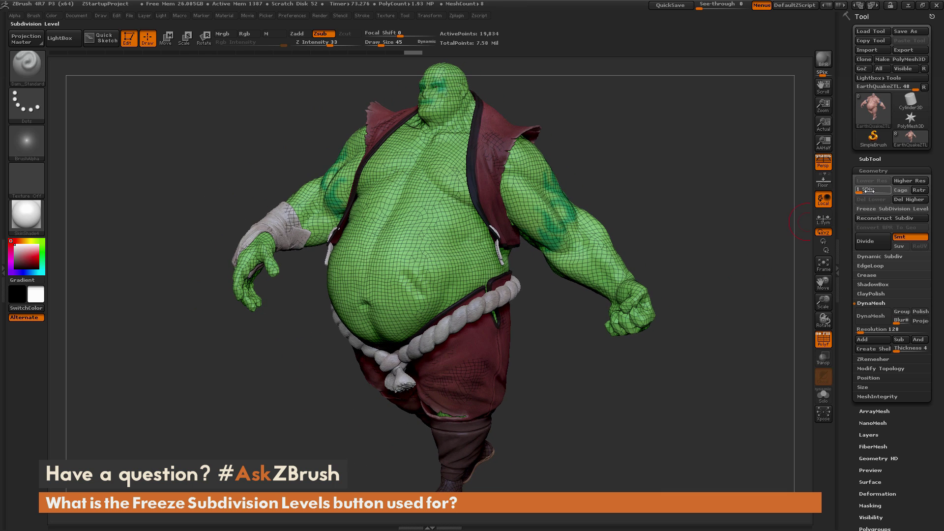
pyautogui.moveTo(868, 191); pyautogui.dragTo(891, 191)
pyautogui.click(823, 340)
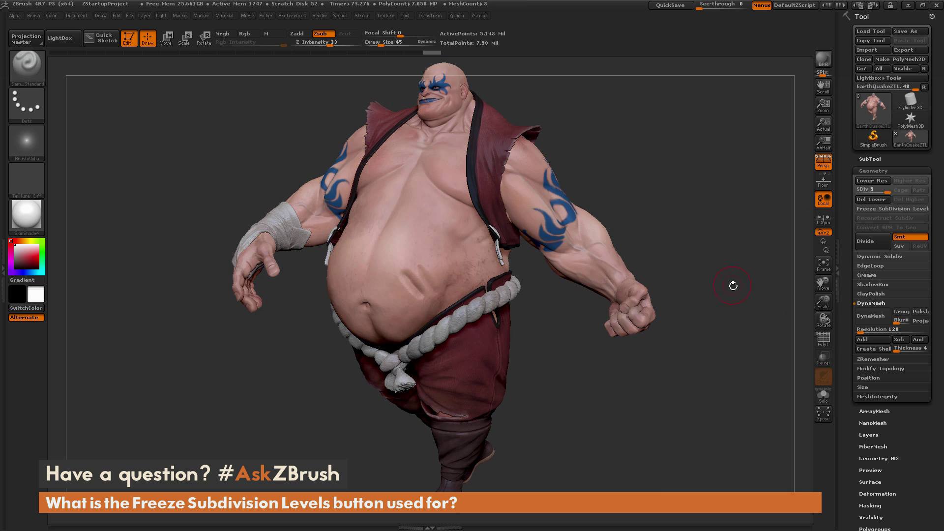
pyautogui.moveTo(744, 298); pyautogui.dragTo(735, 326)
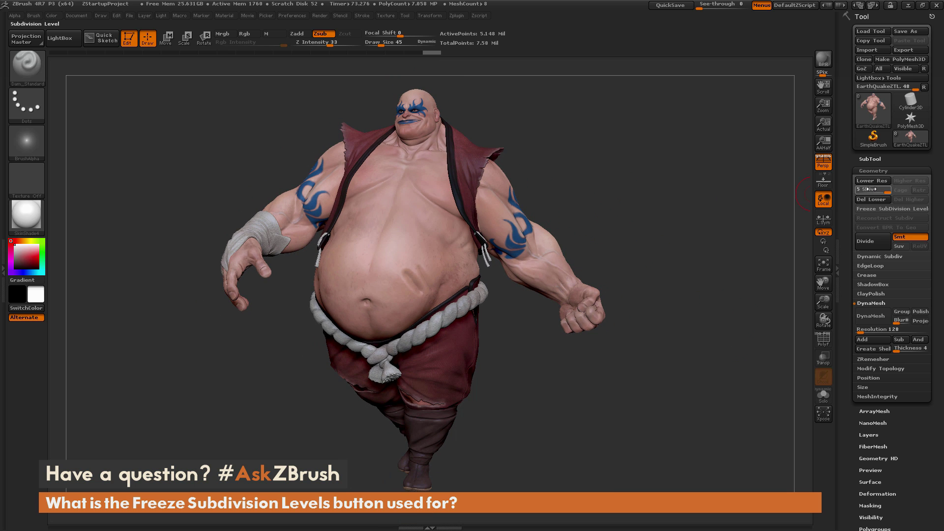
pyautogui.moveTo(659, 221); pyautogui.dragTo(706, 262)
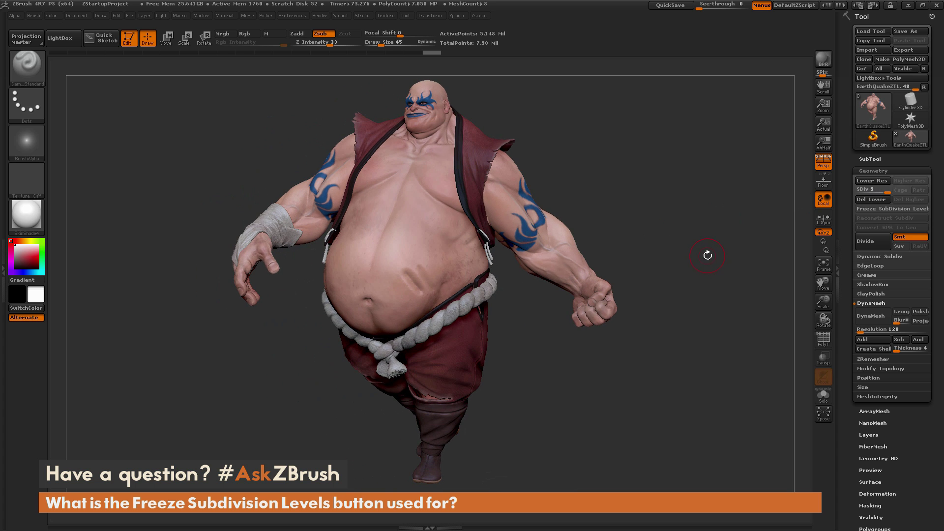